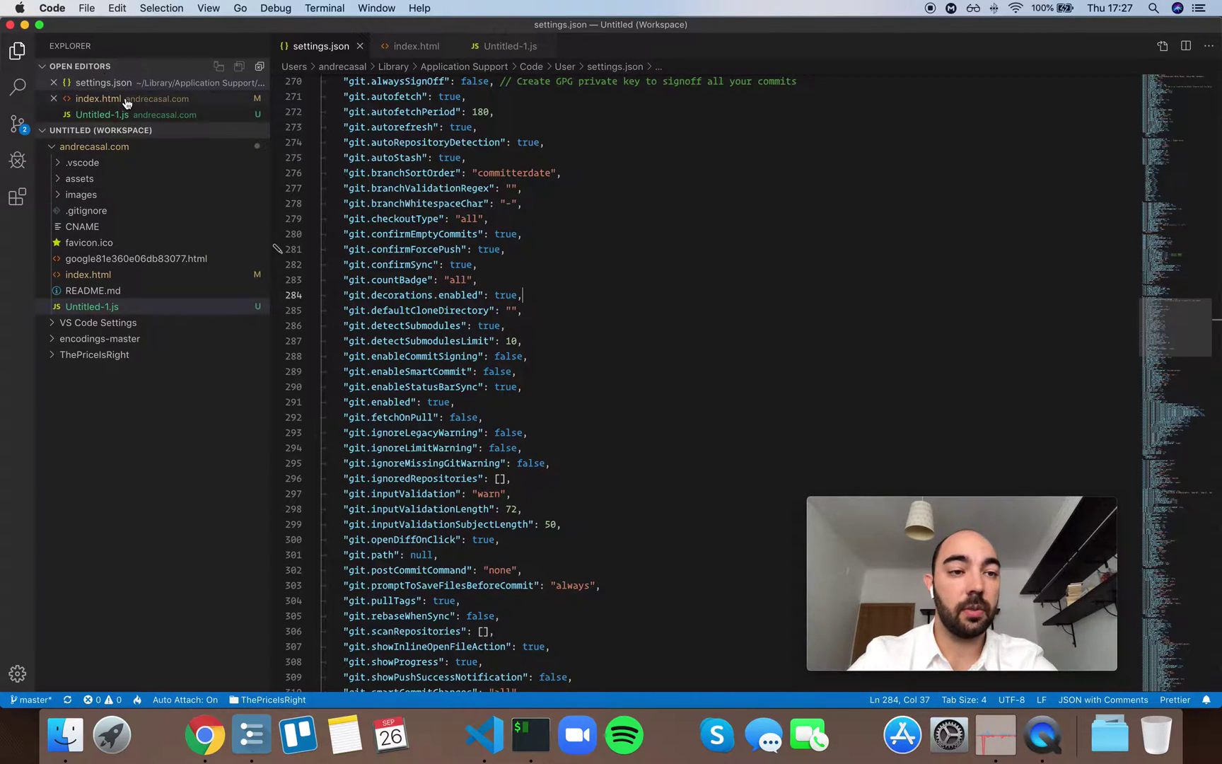
- Hide the Open Editors section in the Explorer sidebar, then show it again
right_click(136, 67)
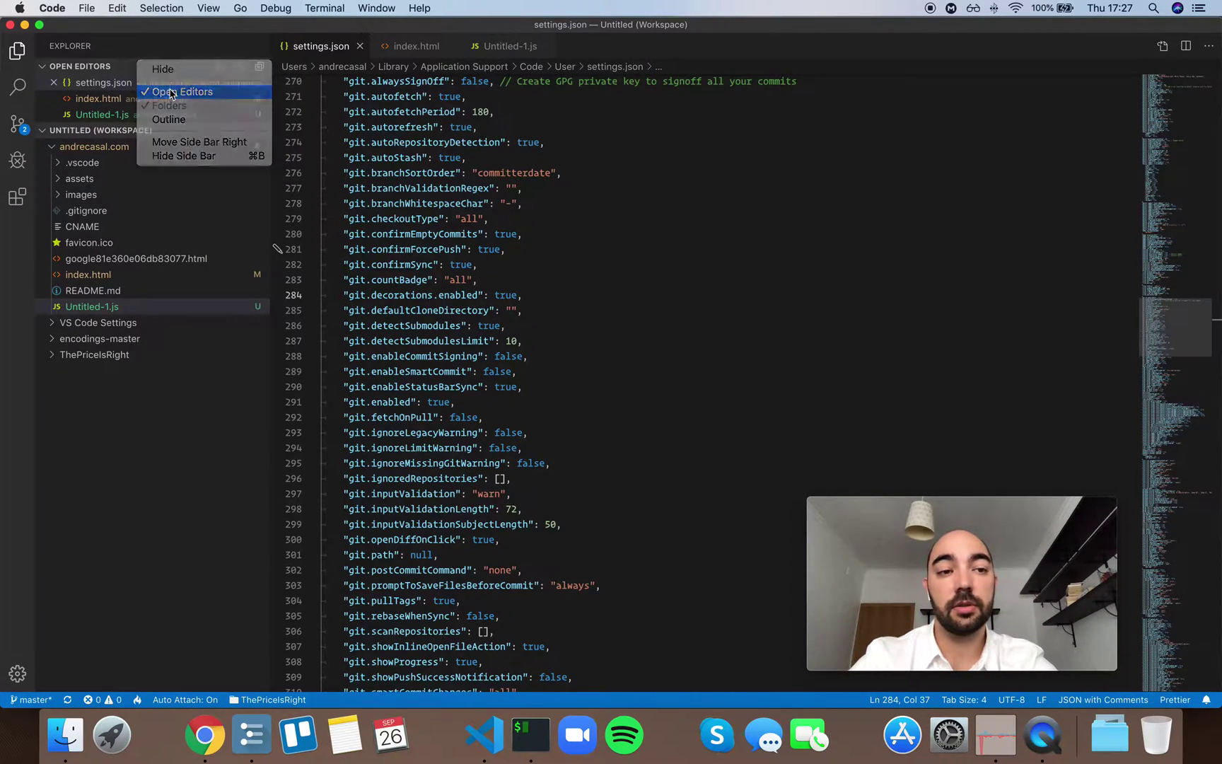
click(181, 92)
right_click(124, 52)
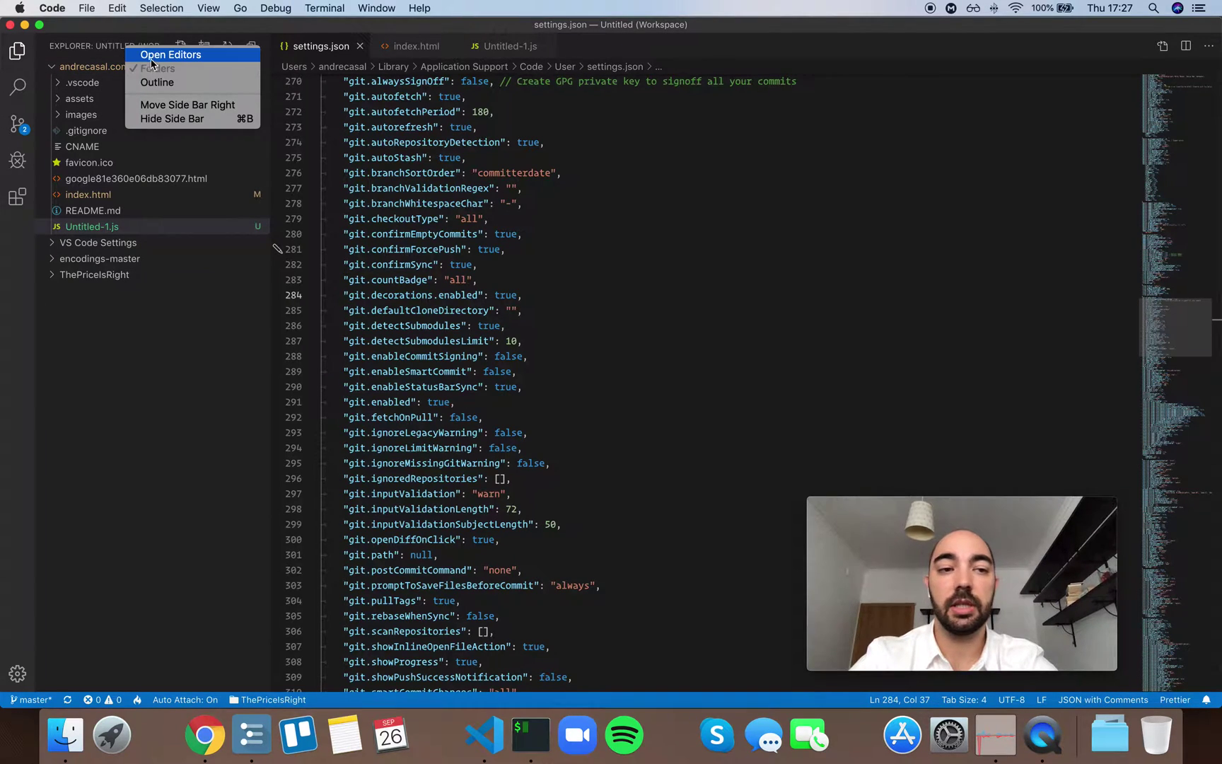
click(170, 60)
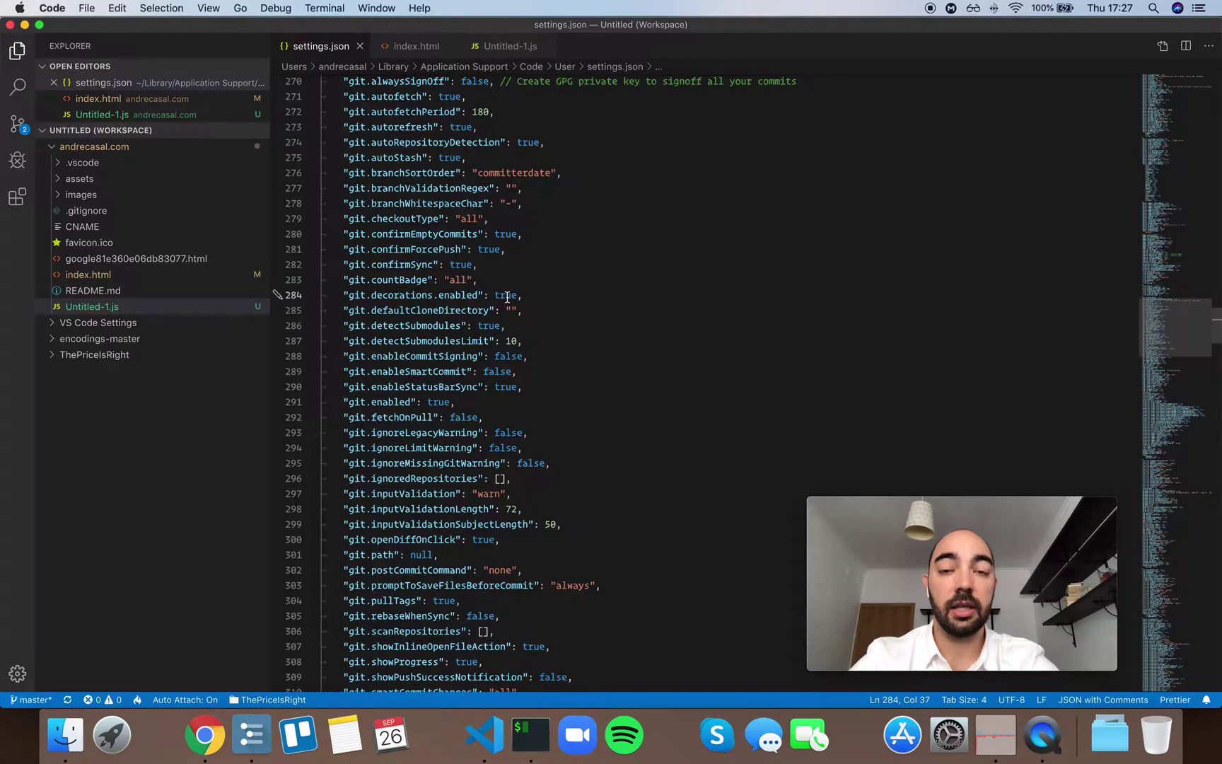
mouse_move(449, 295)
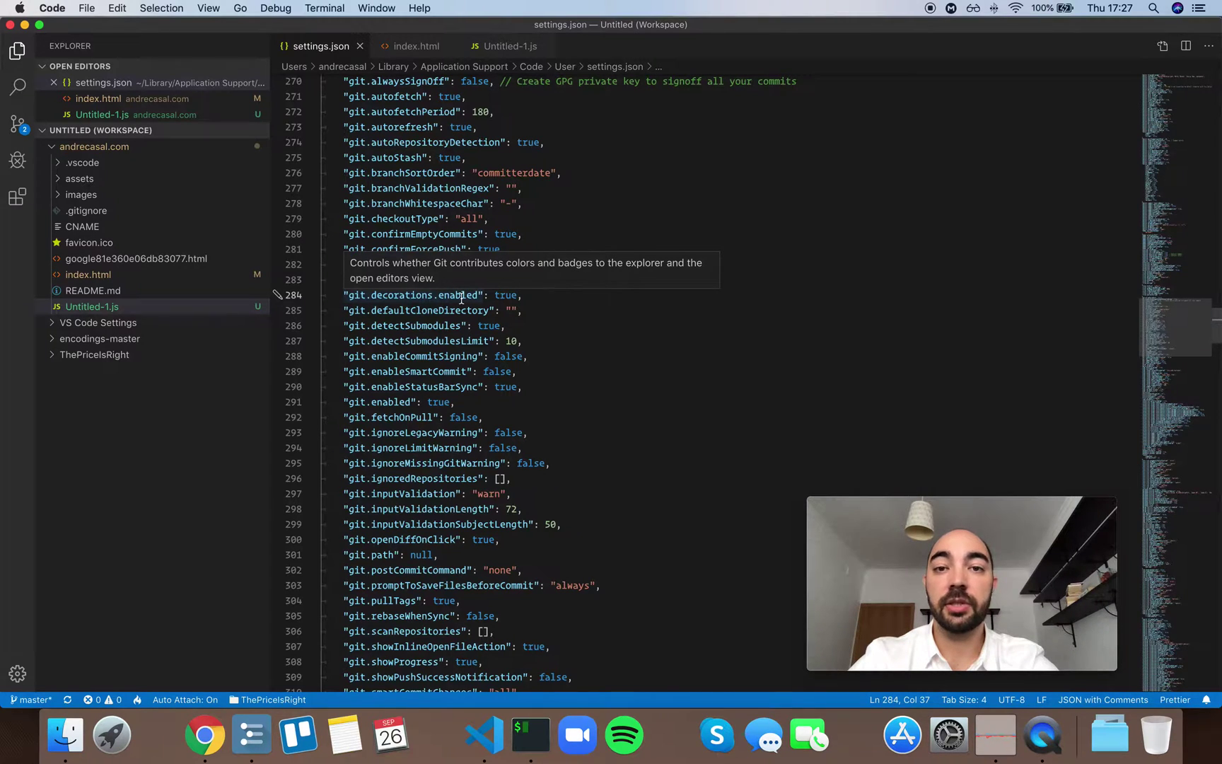
scroll(456, 296, up, 5)
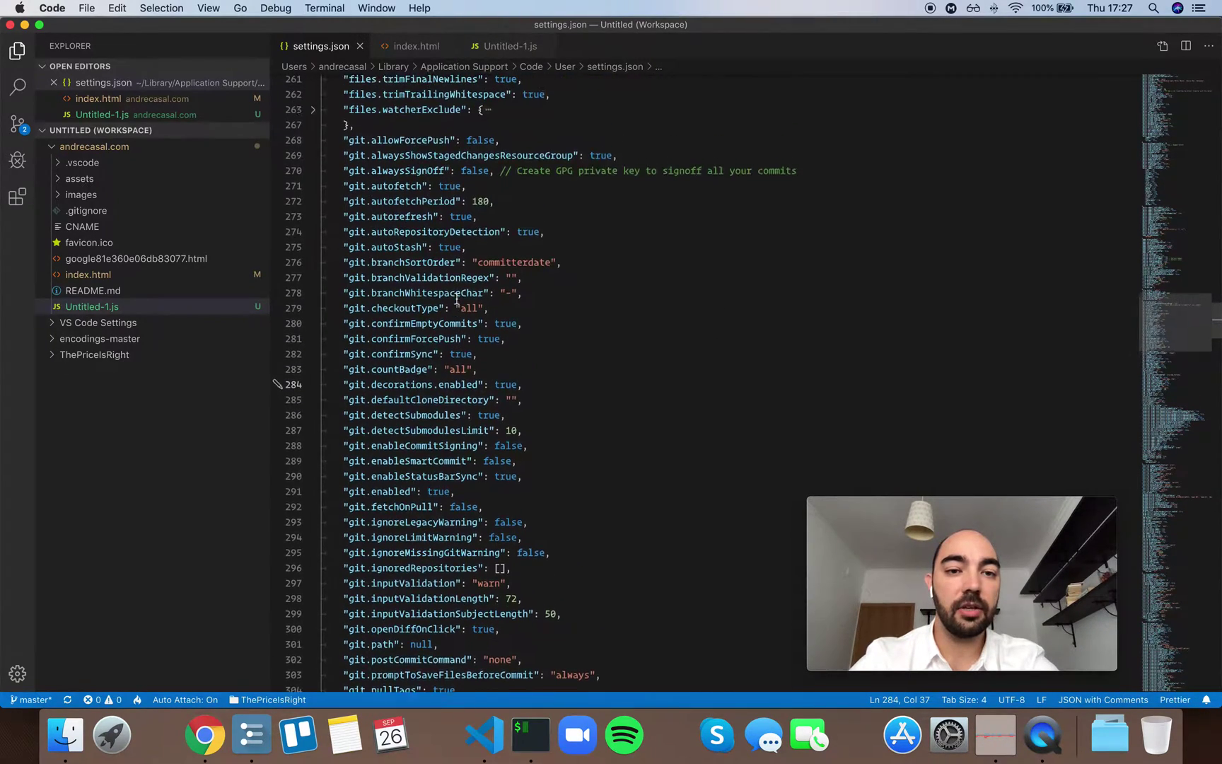
scroll(457, 296, up, 5)
scroll(457, 298, up, 5)
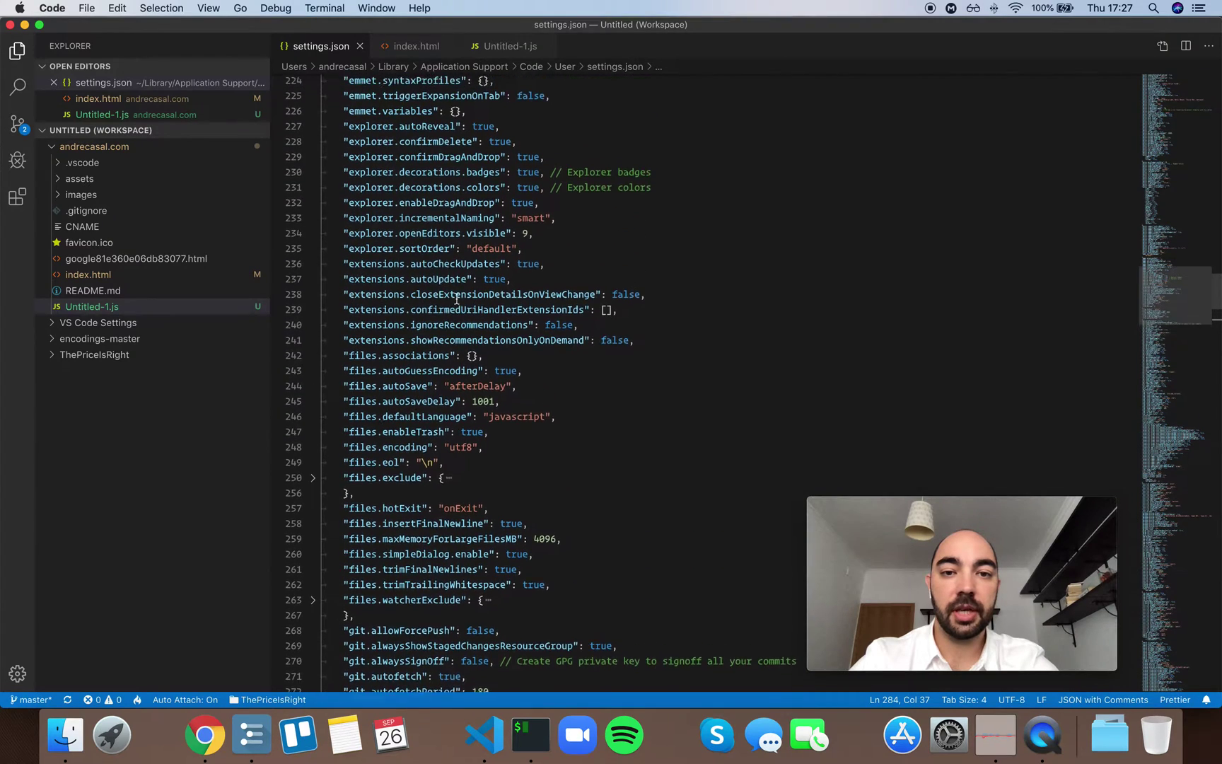
scroll(457, 298, up, 3)
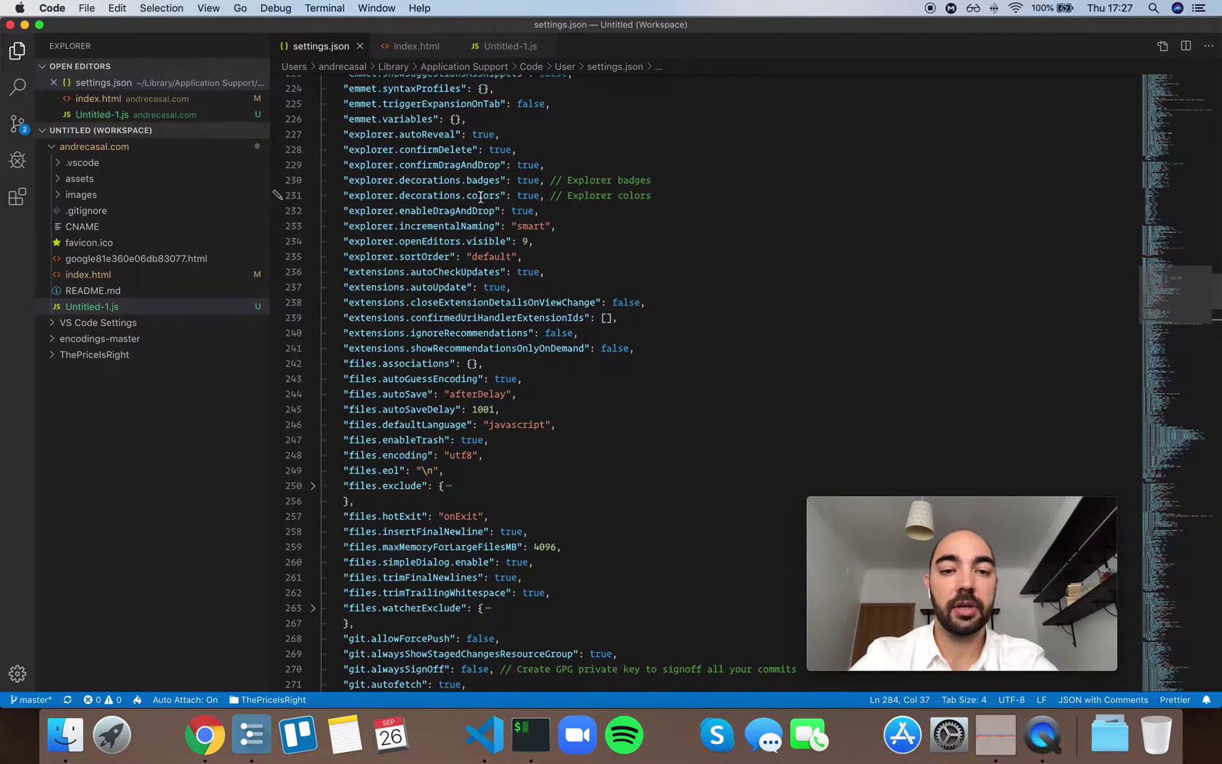
- Revert a trial badges edit, then save explorer.decorations.colors as false
double_click(528, 180)
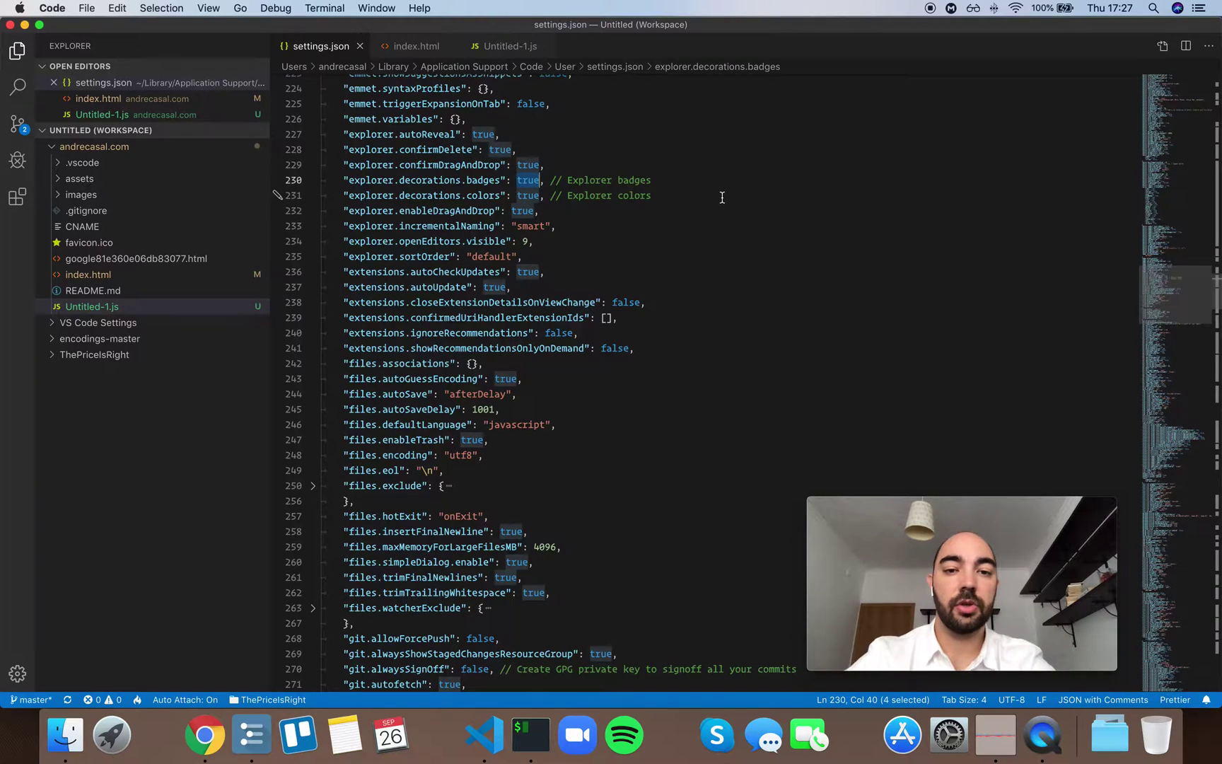
text(false)
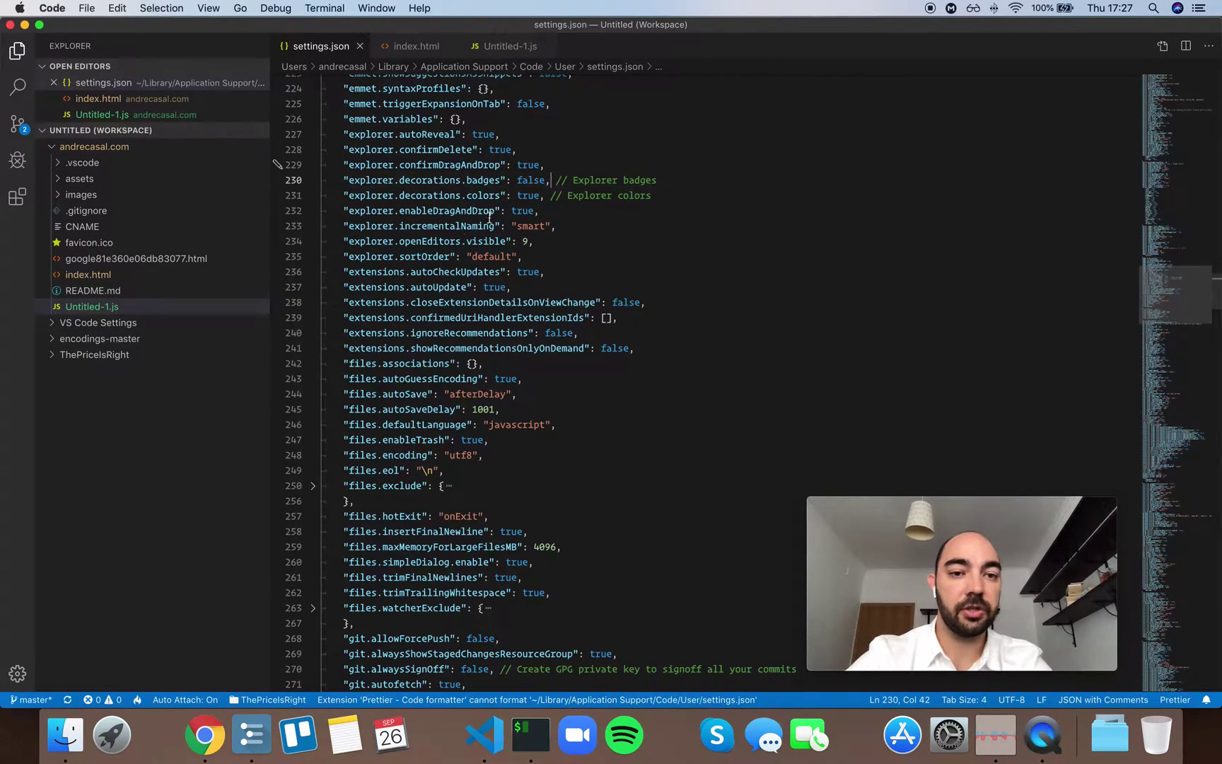
double_click(529, 180)
text(true)
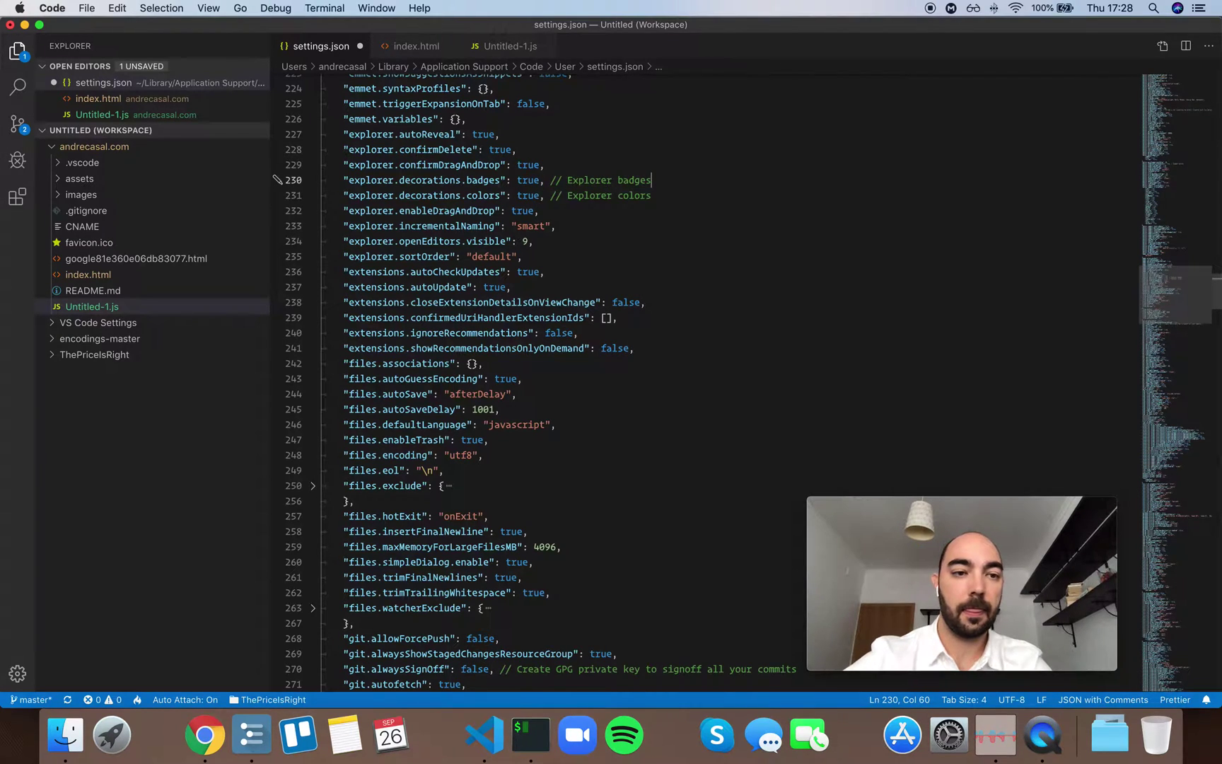
key(super+s)
double_click(528, 195)
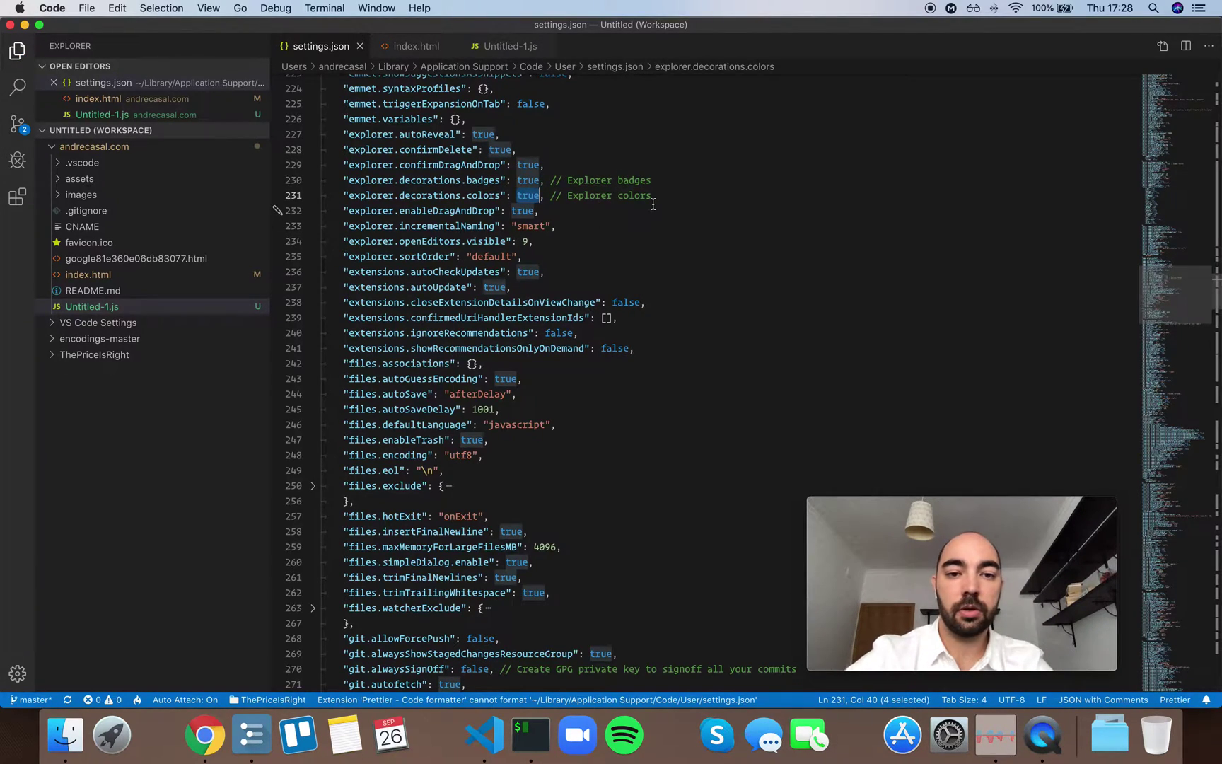
text(false)
key(super+s)
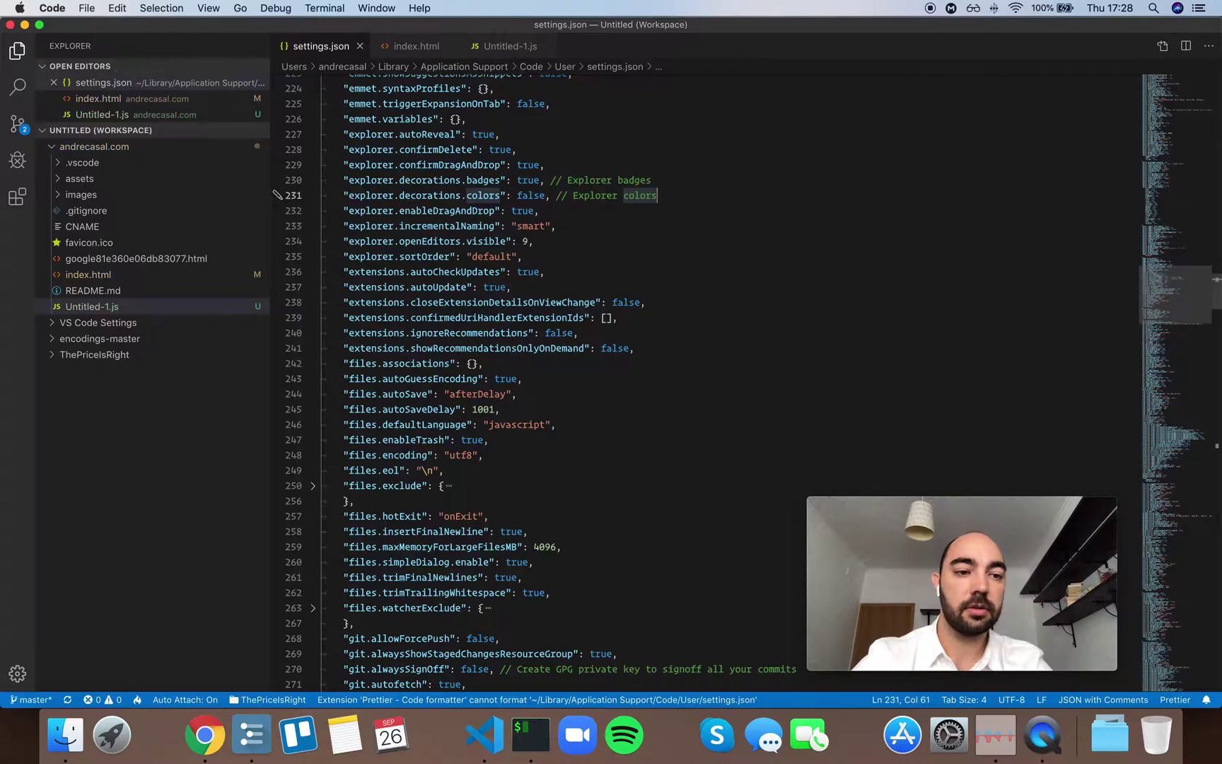
- Set explorer.decorations.colors back to true and save settings.json
click(682, 242)
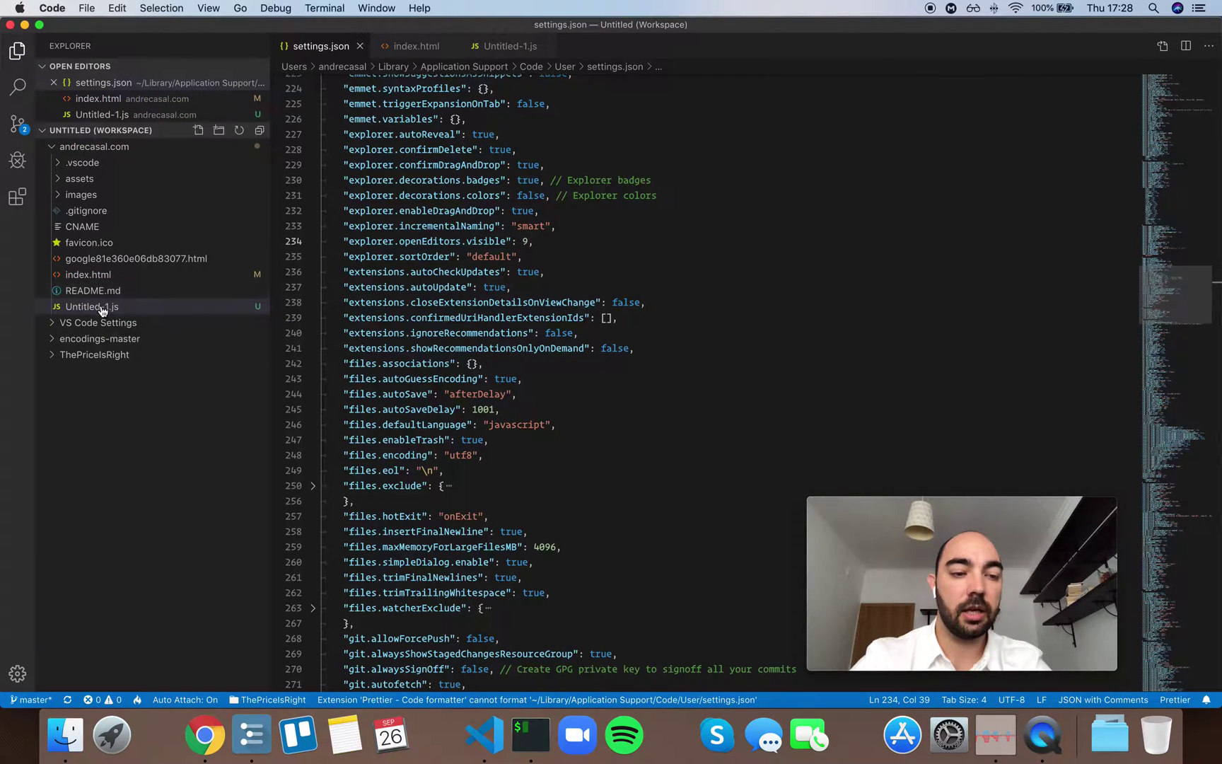
double_click(531, 194)
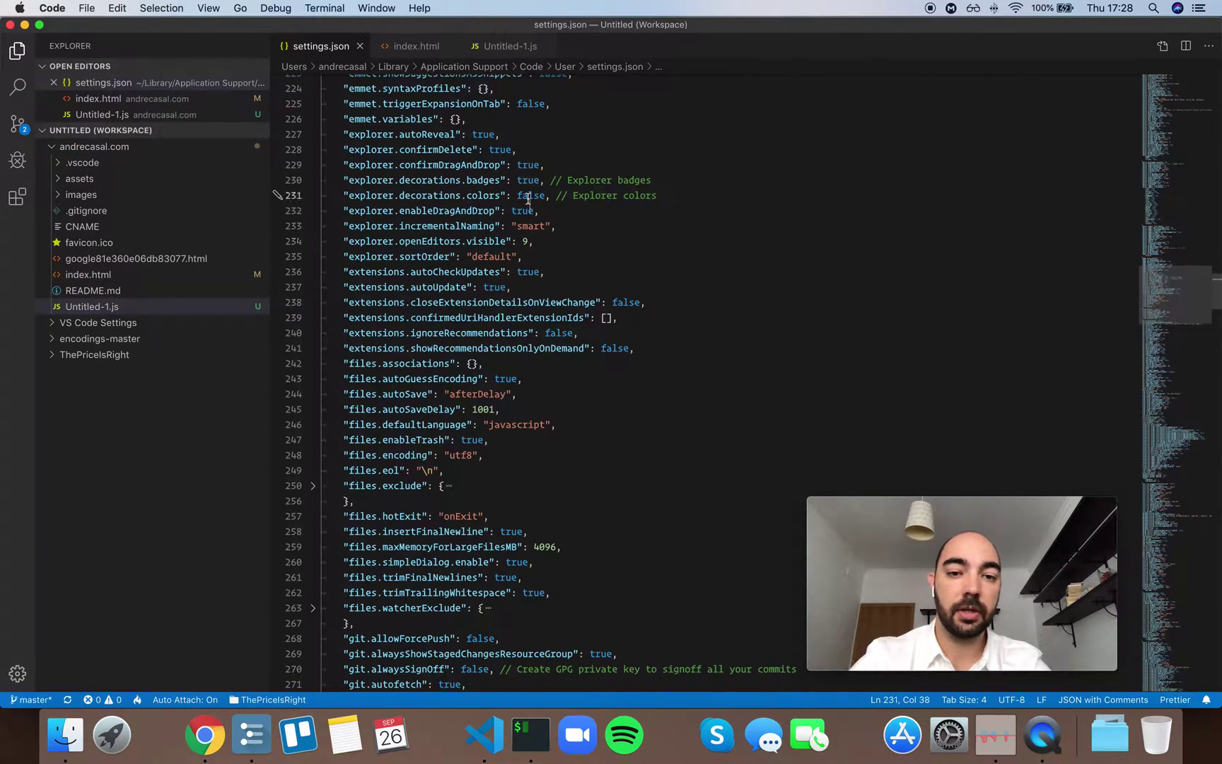
text(true)
key(super+s)
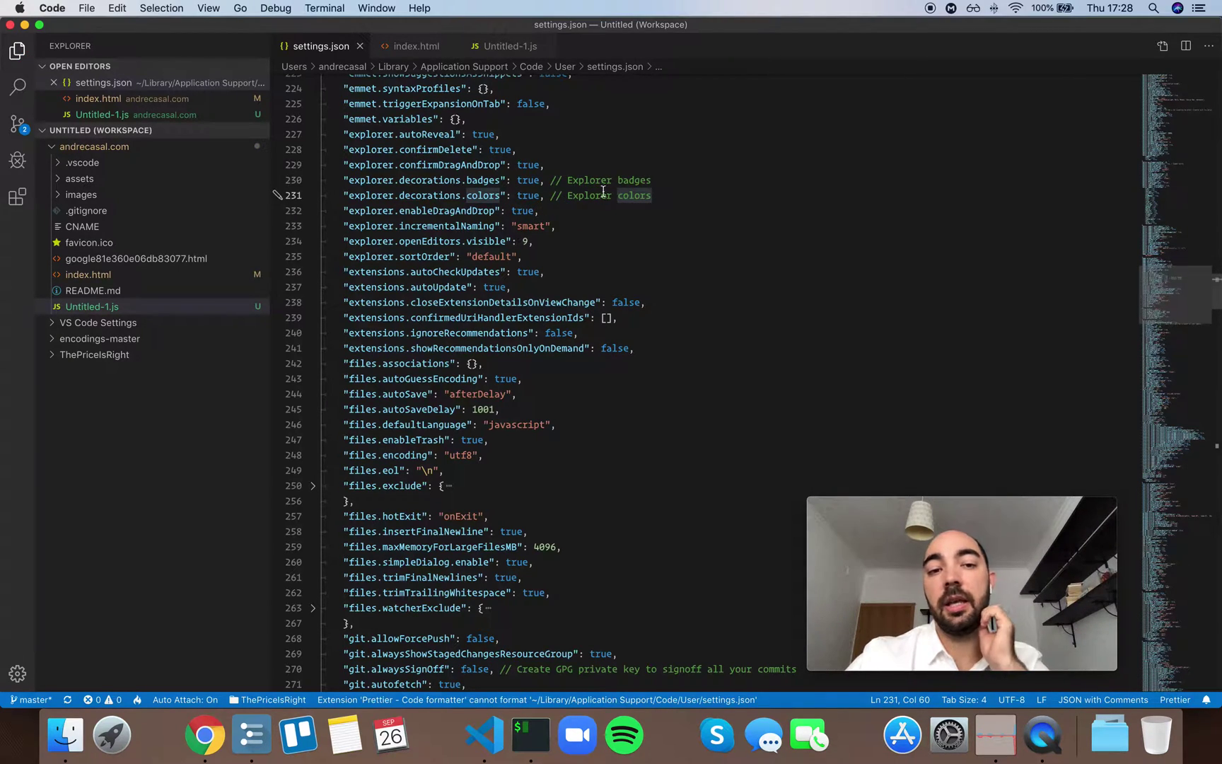
- Save explorer.decorations.badges as false, then change it to true and save again
double_click(526, 181)
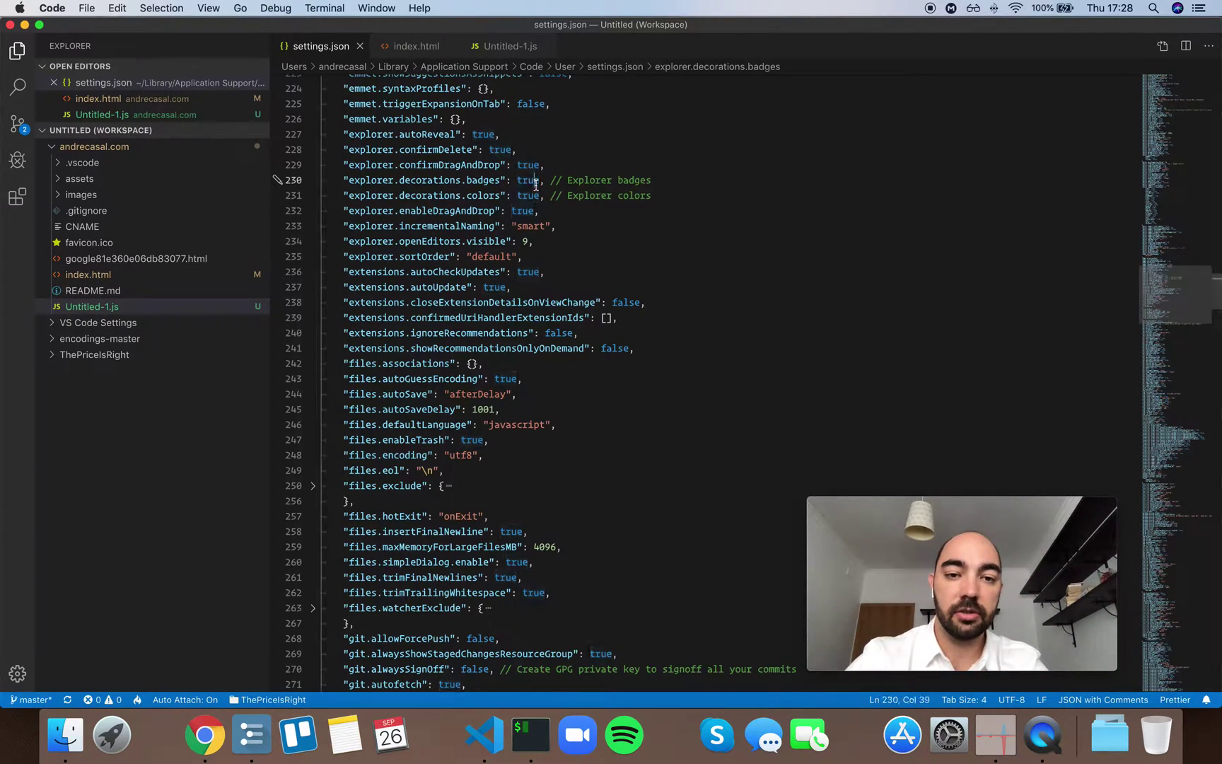
text(false)
key(super+s)
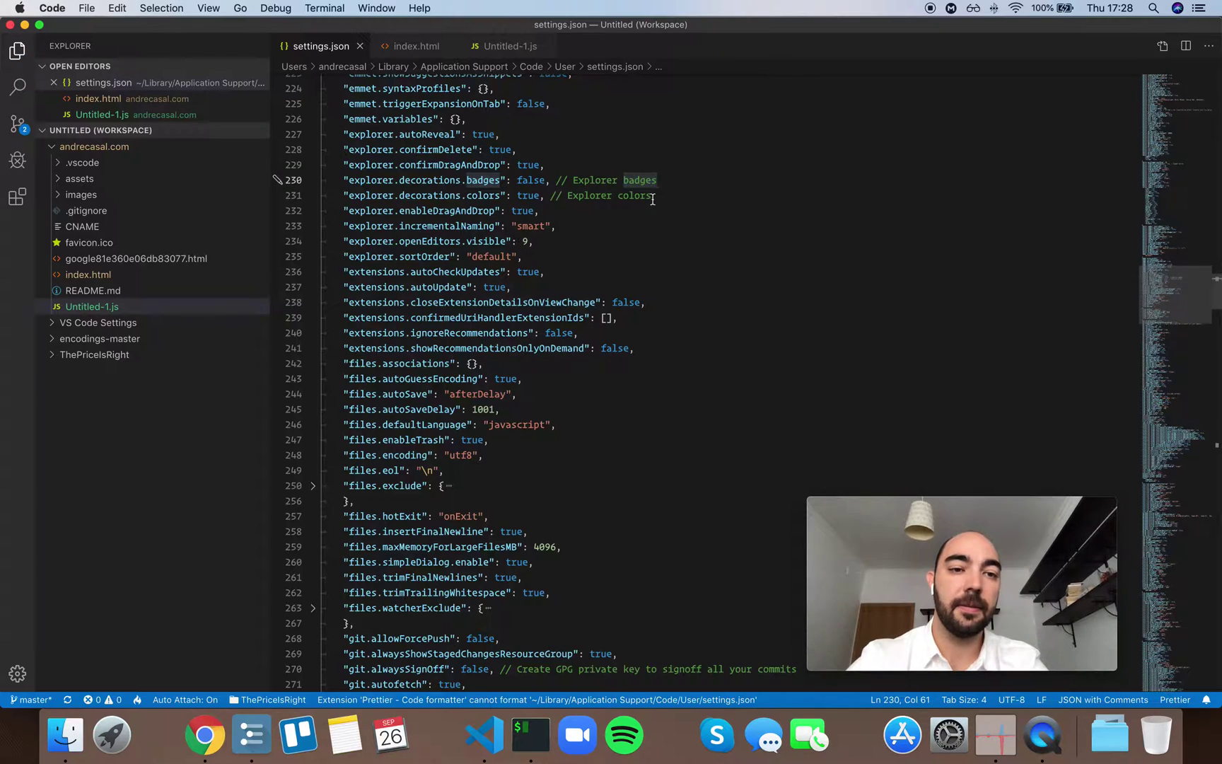
double_click(530, 180)
text(true)
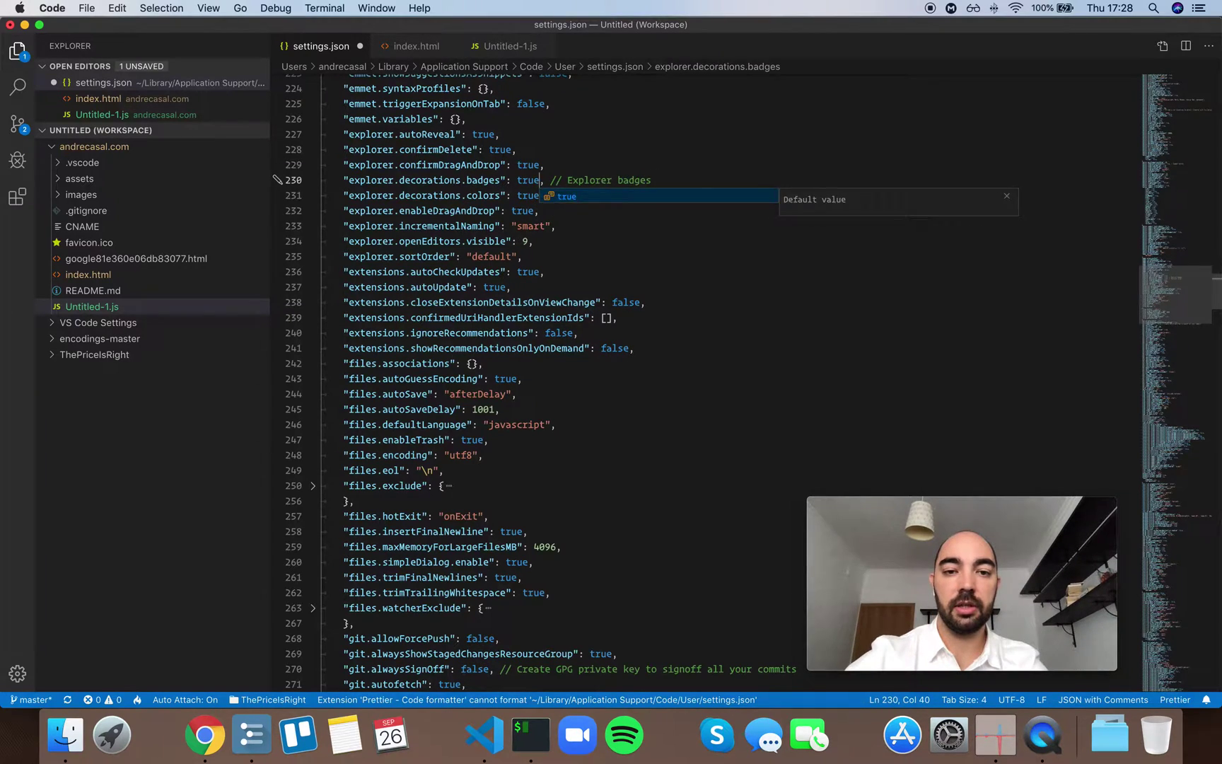
key(super+s)
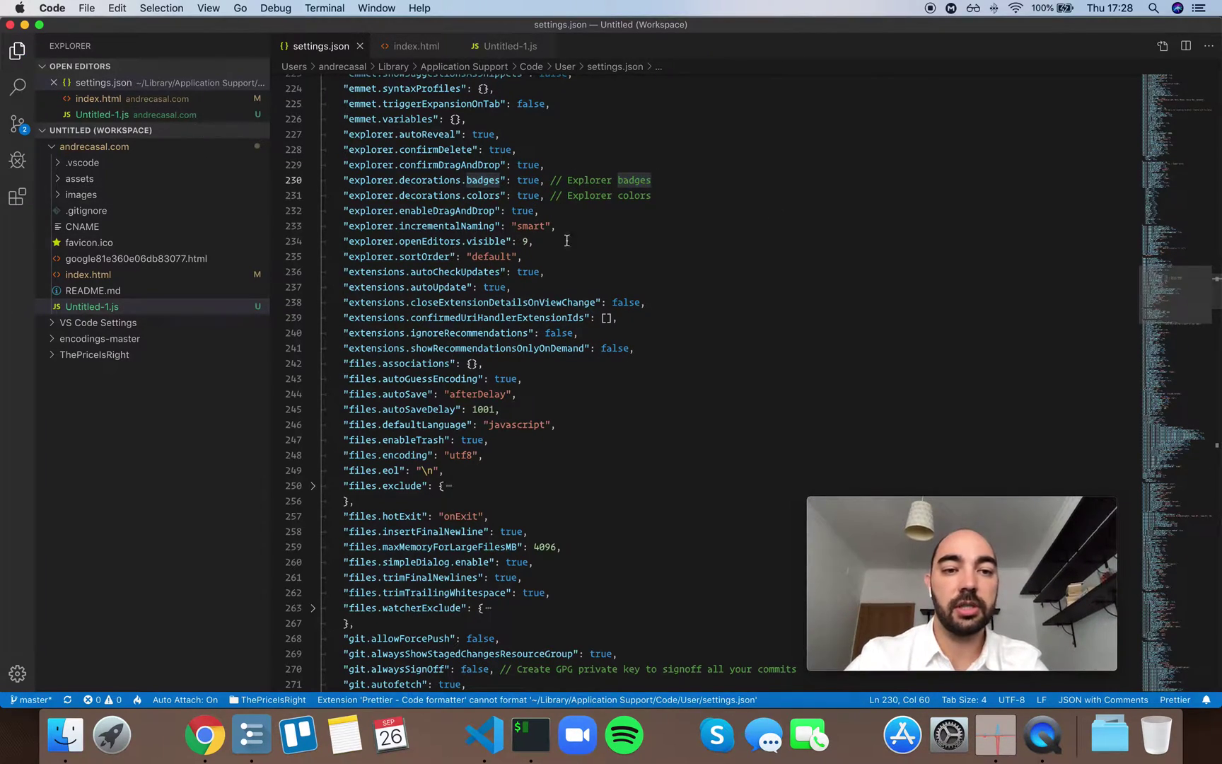
scroll(593, 263, down, 10)
scroll(593, 263, down, 5)
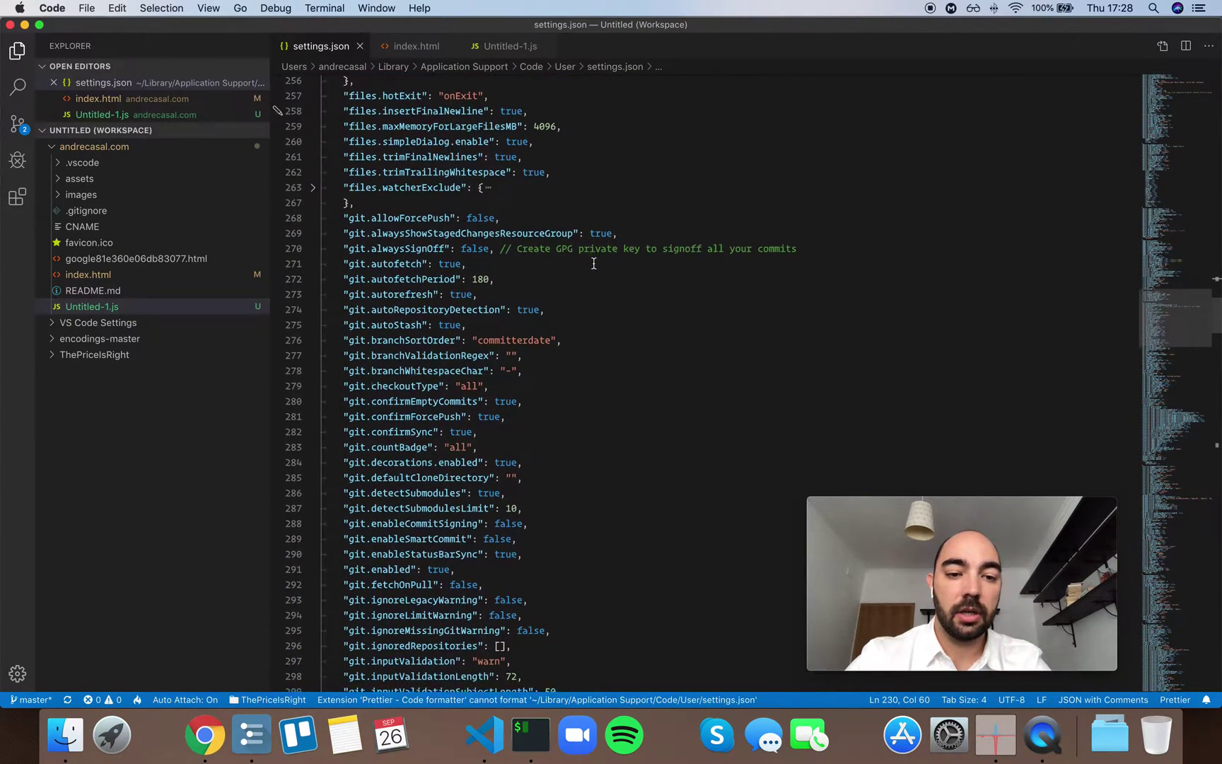
scroll(593, 264, down, 6)
- Save git.decorations.enabled on line 284 as false, then as true using the completion
double_click(505, 337)
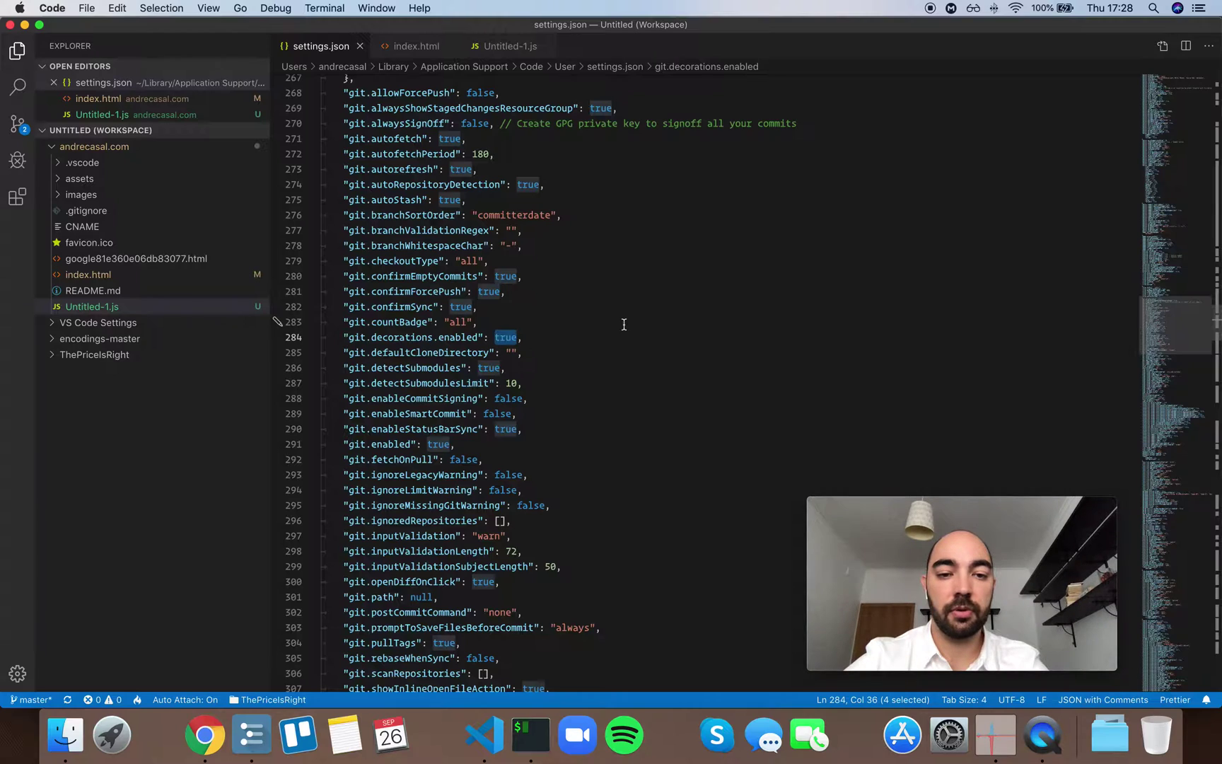
text(false)
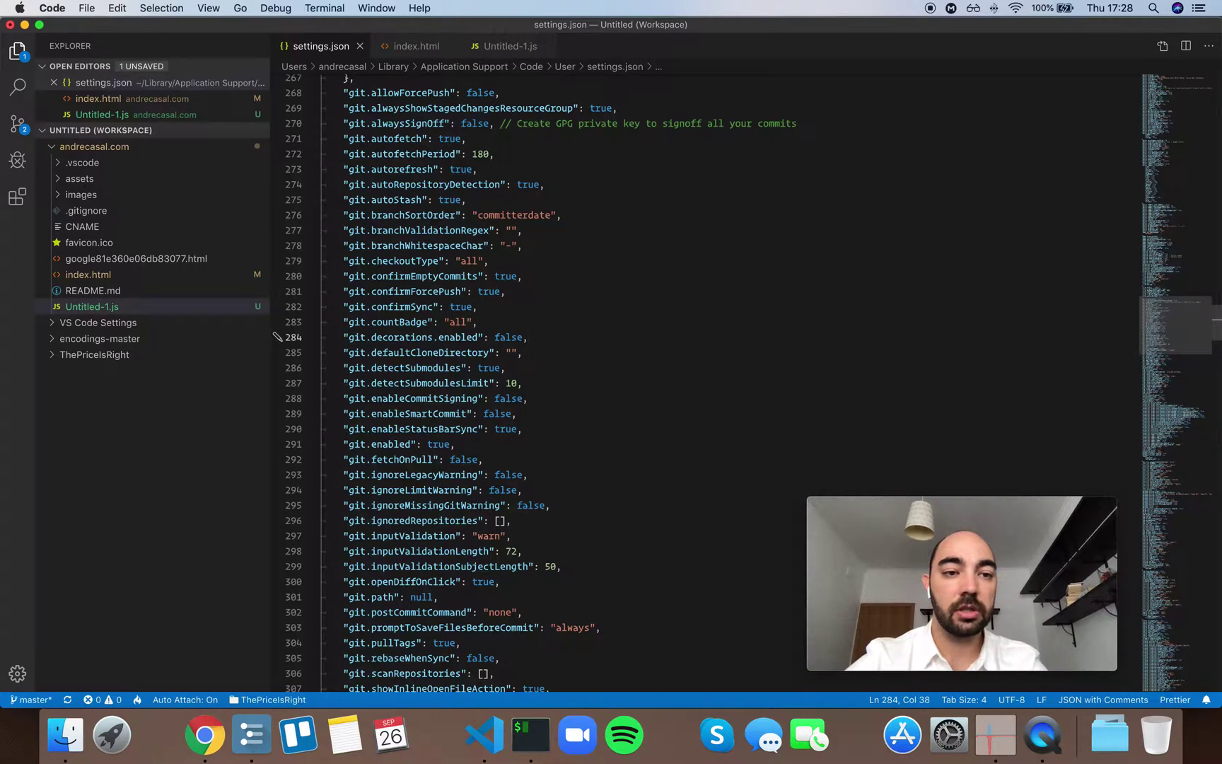
key(super+s)
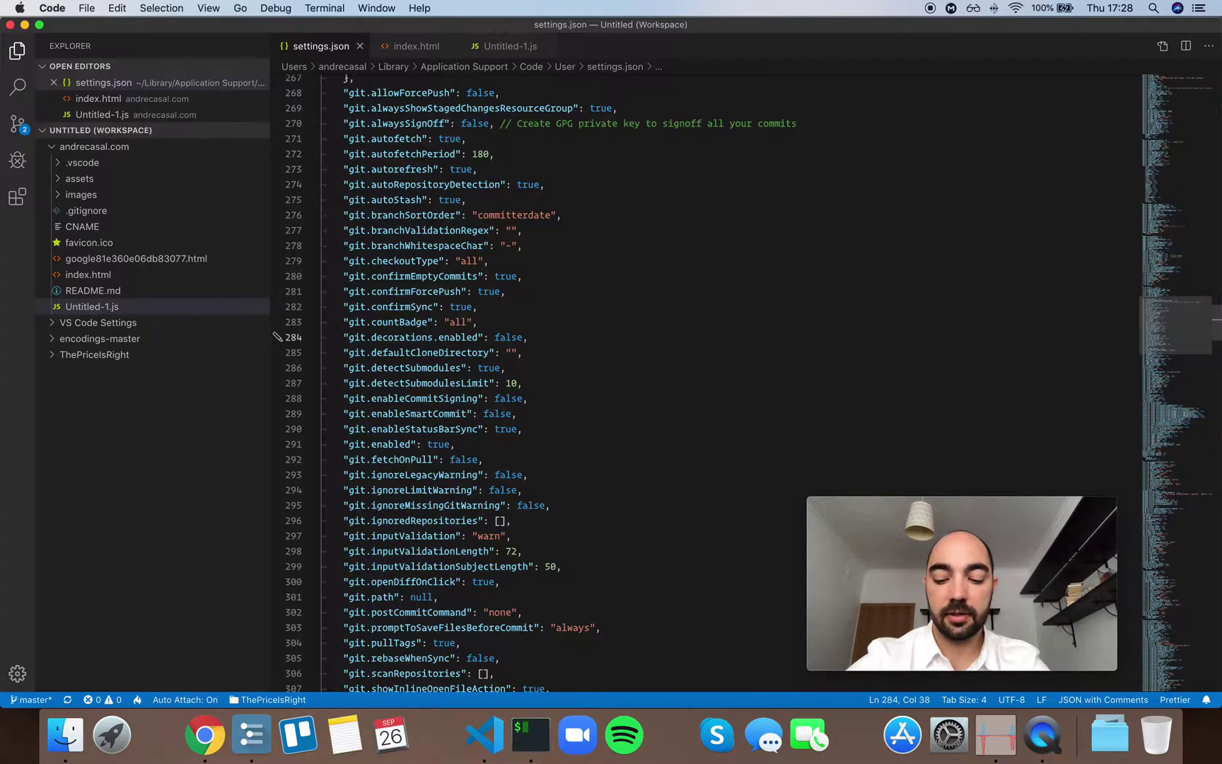
key(BackSpace)
key(BackSpace)
key(BackSpace)
text(tru)
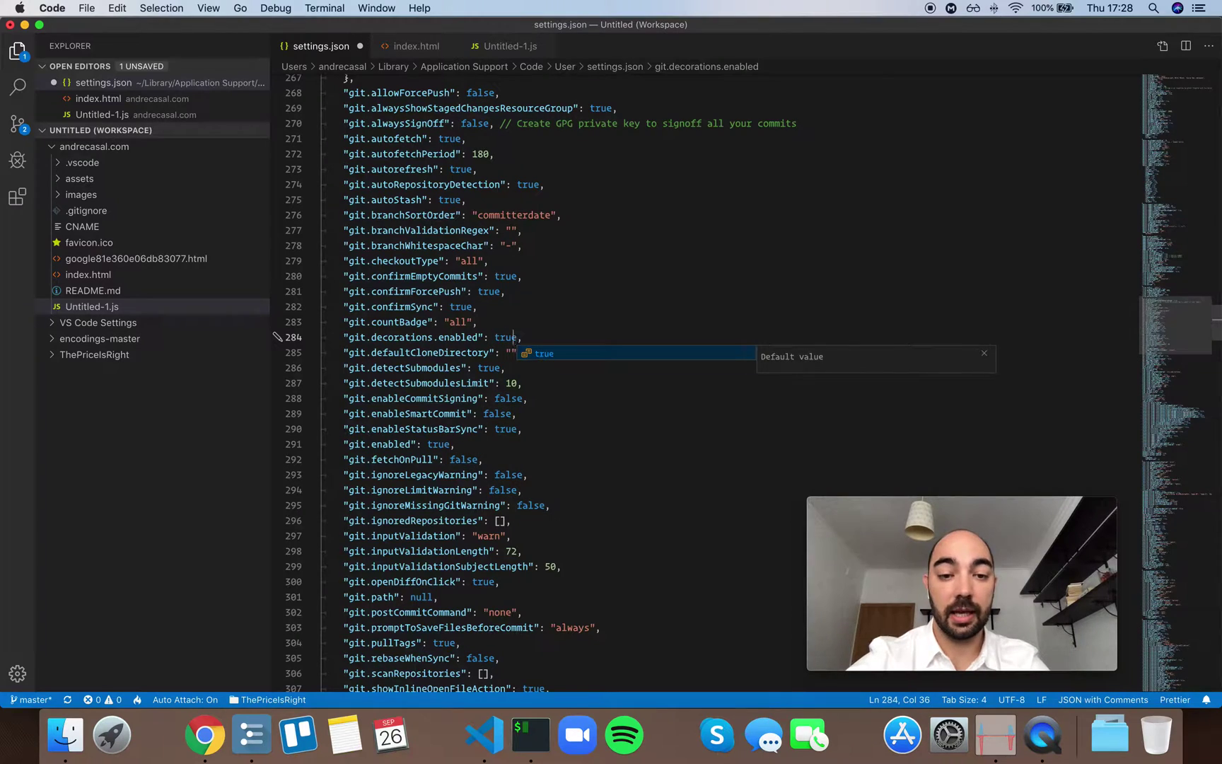
text(e)
key(super+s)
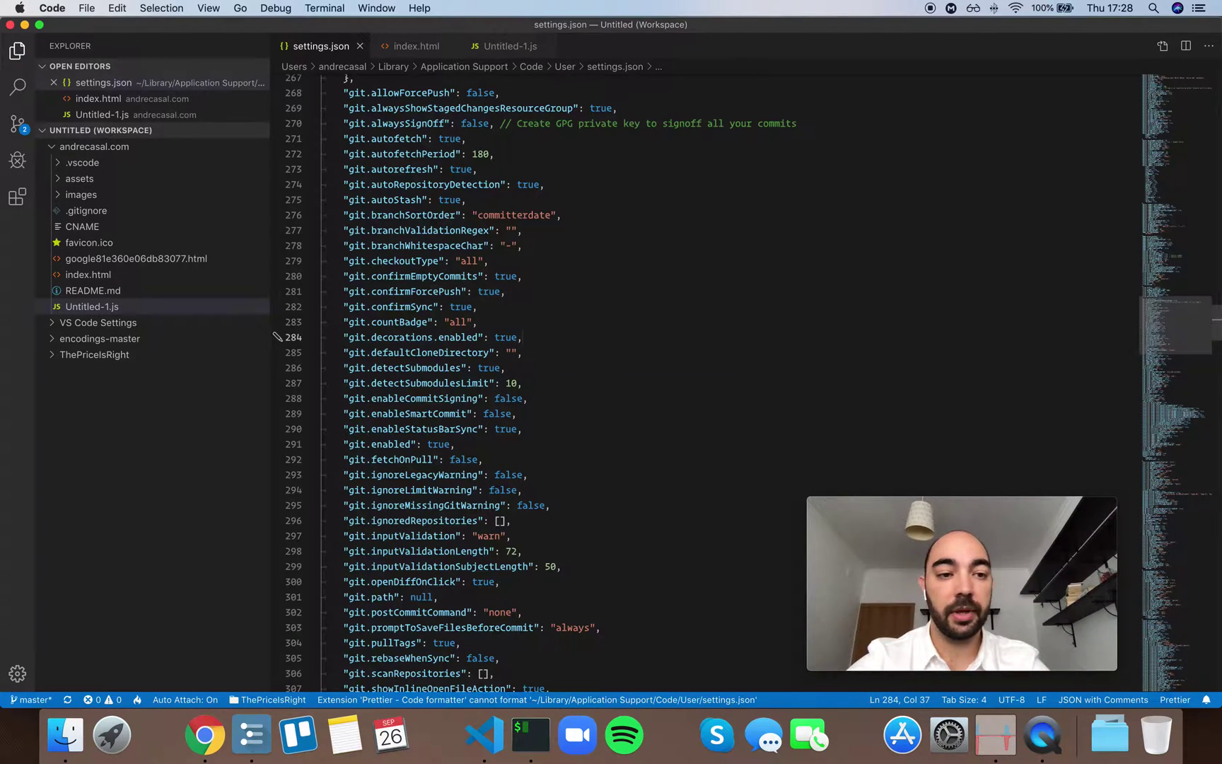
- Run Developer: Reload Window from the Command Palette
key(super+shift+p)
text(reload)
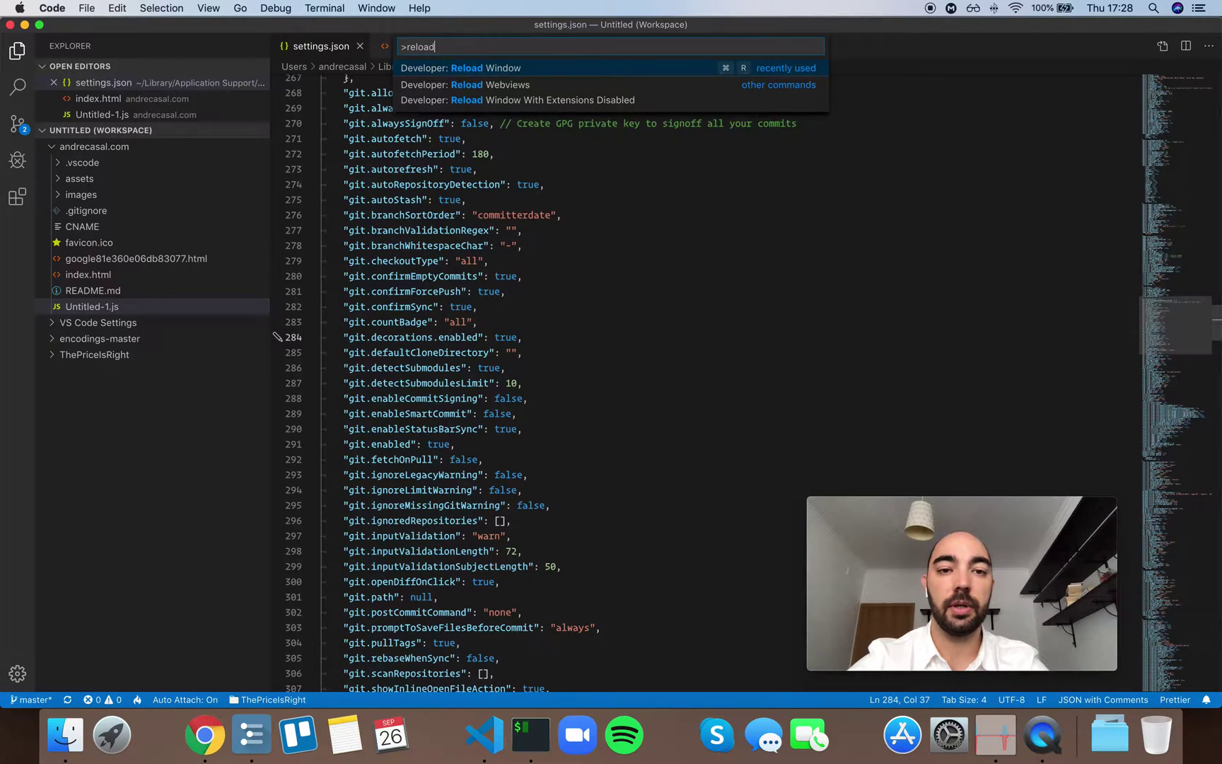
key(Return)
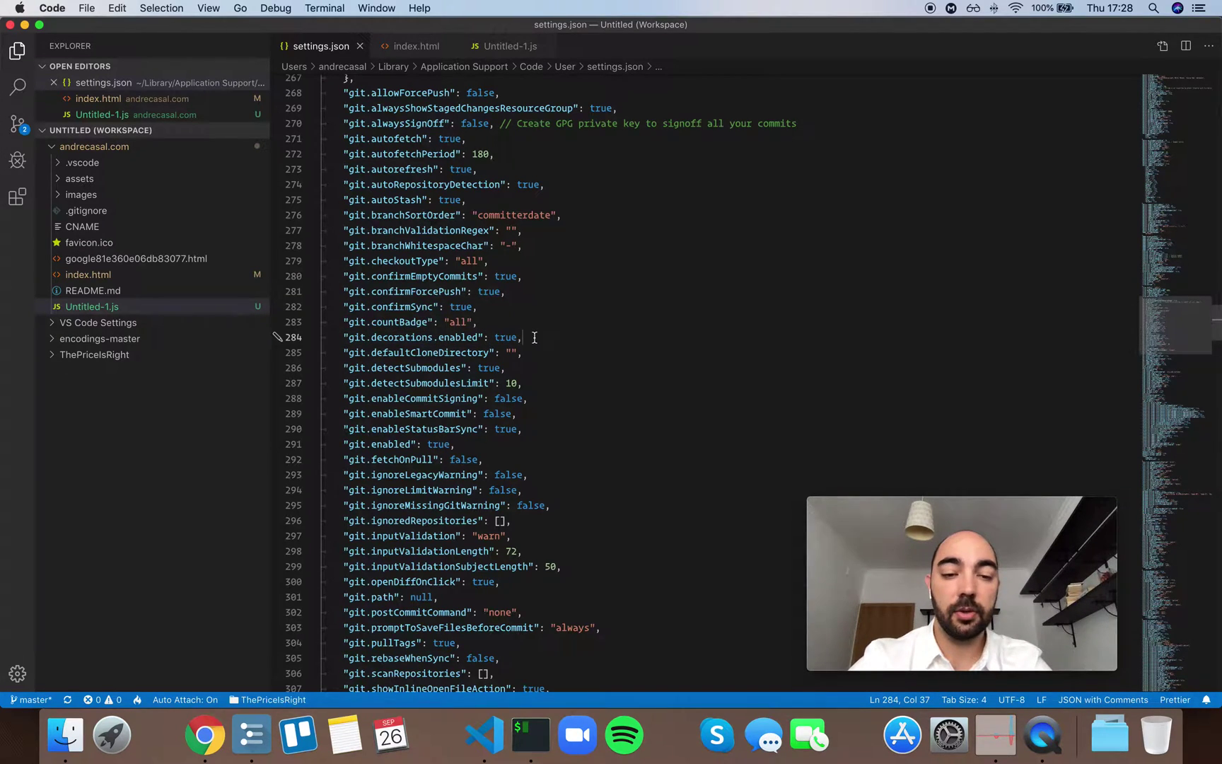
scroll(519, 337, up, 5)
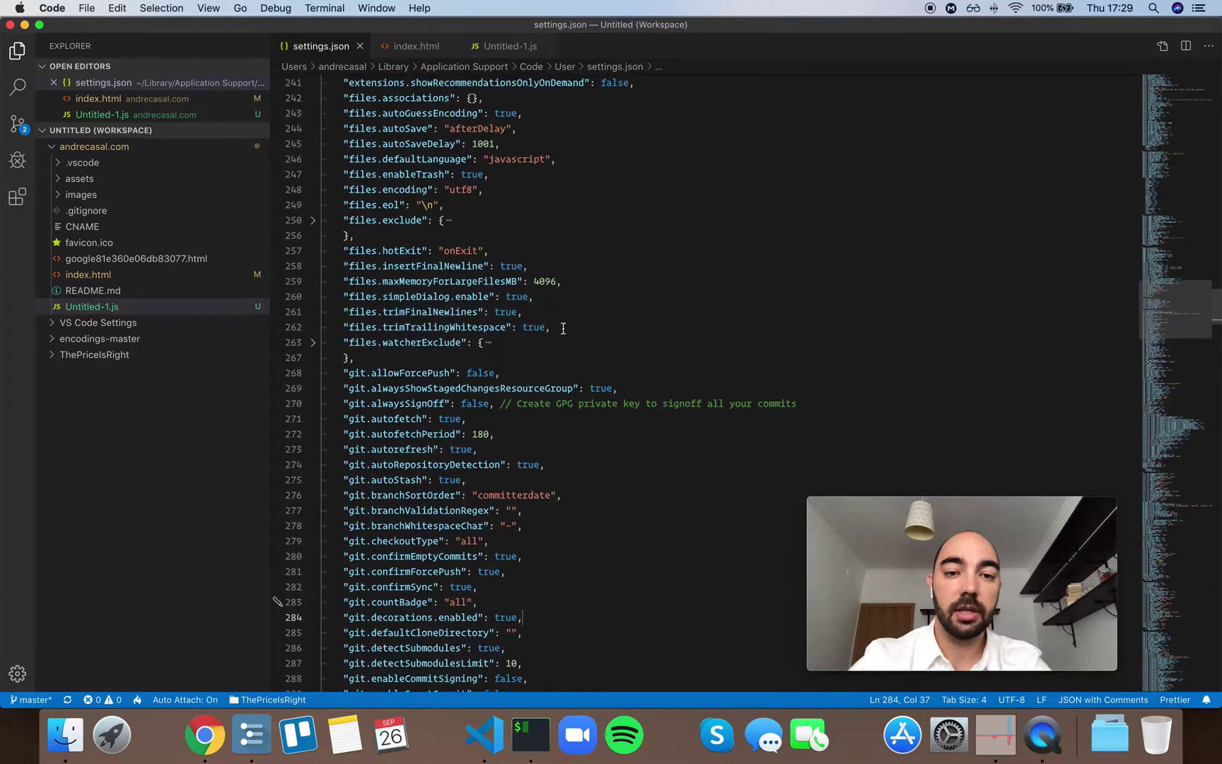
scroll(535, 287, up, 5)
scroll(543, 256, up, 5)
- Set line 230 badges to false, delete the Explorer badges and colors comments, and save
double_click(529, 192)
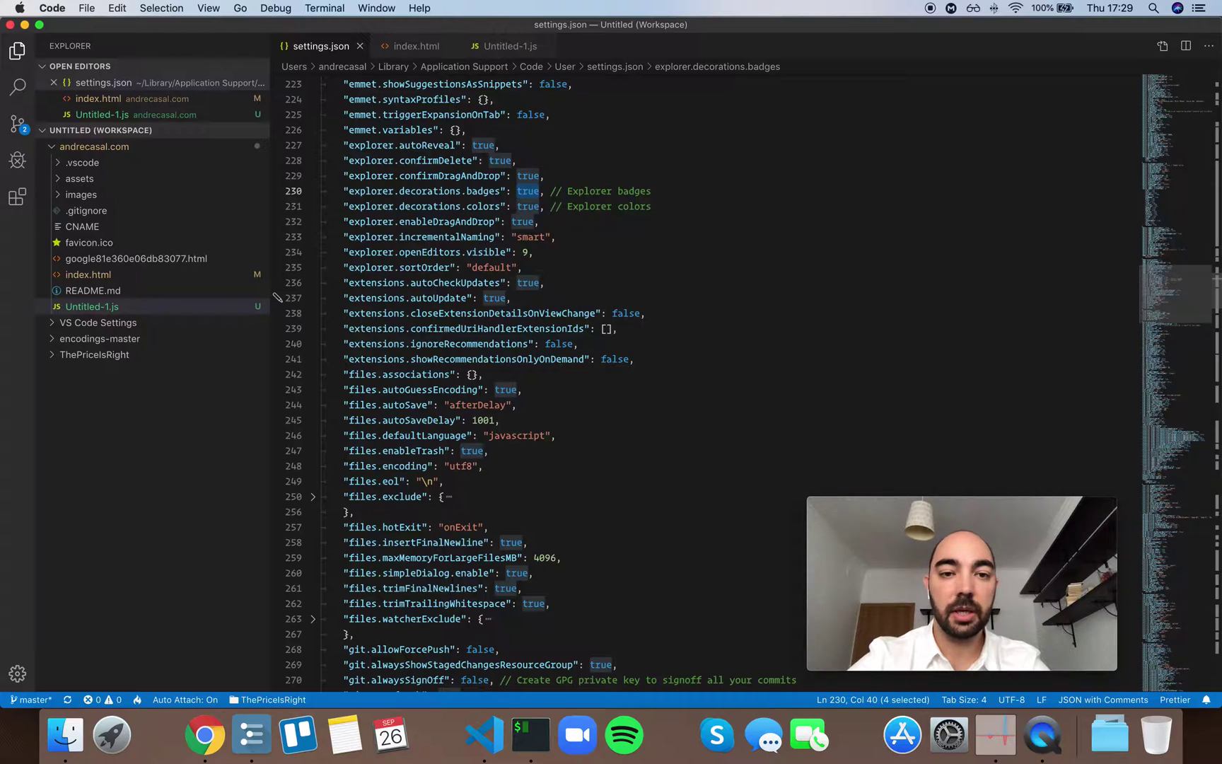
text(false)
double_click(612, 192)
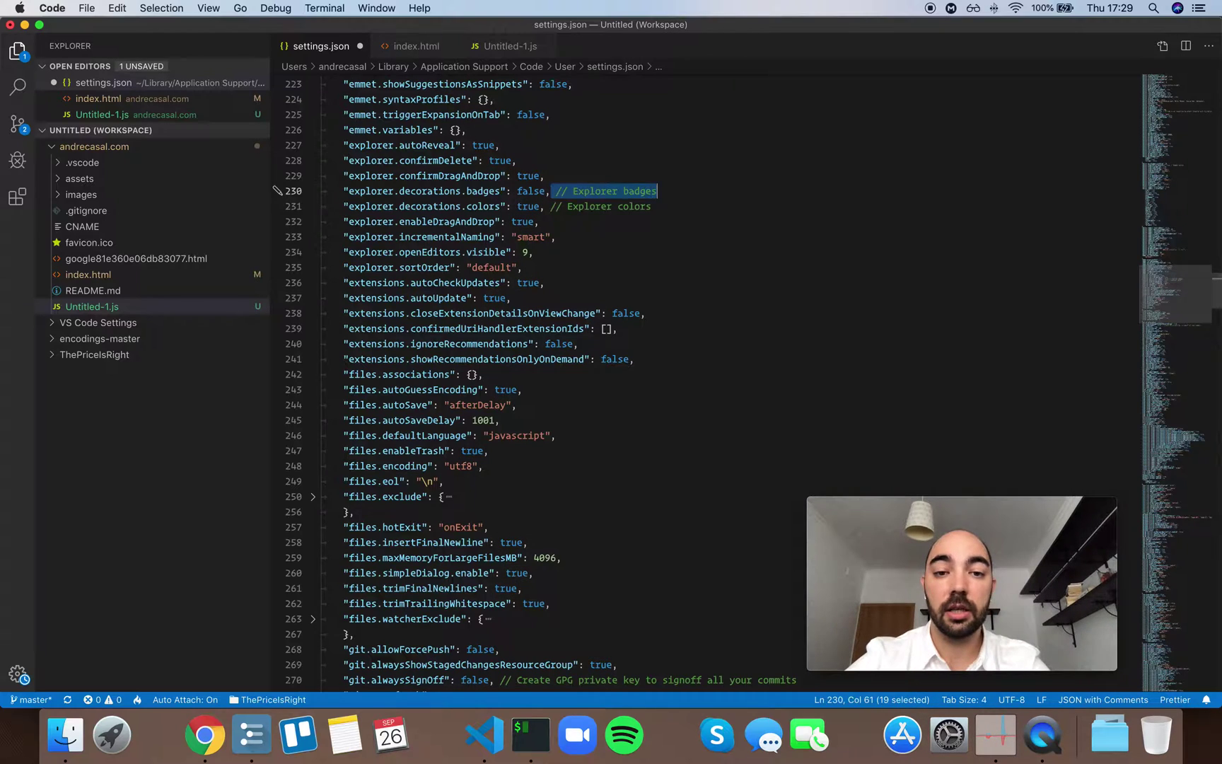
key(BackSpace)
key(Down)
key(shift+End)
key(BackSpace)
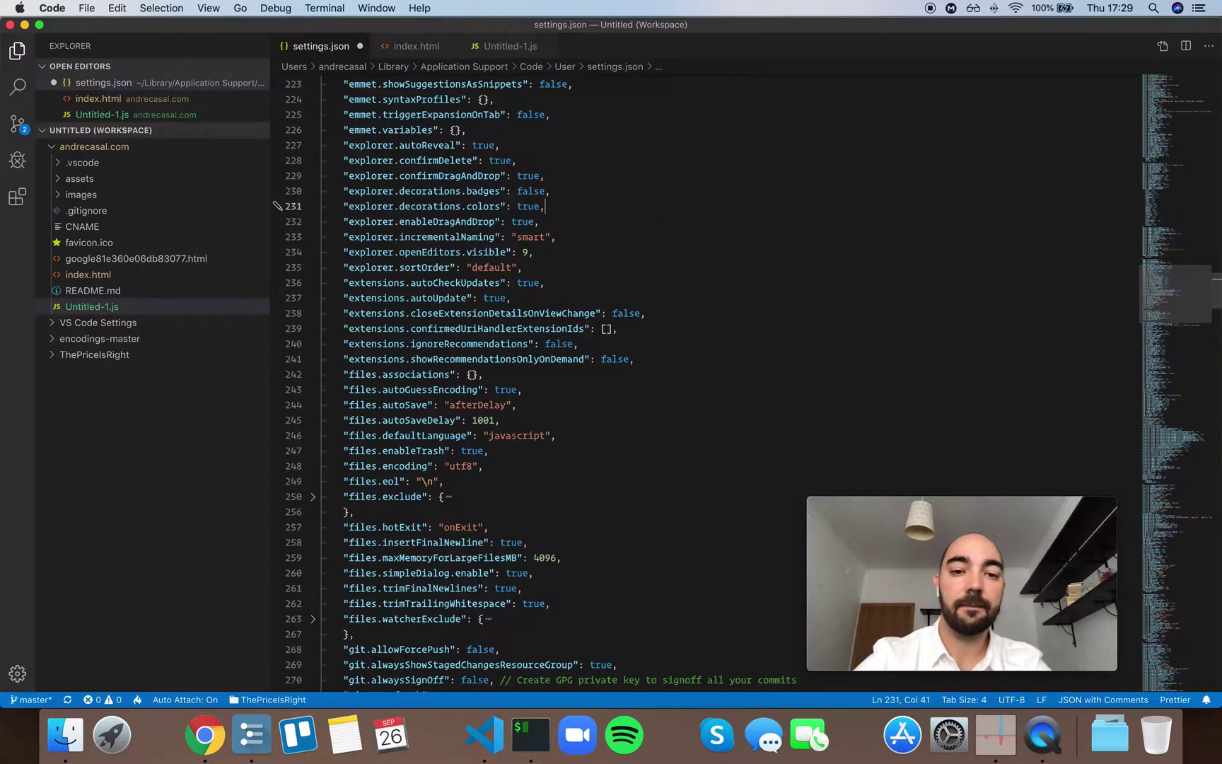
key(super+s)
scroll(601, 403, down, 5)
scroll(602, 403, down, 5)
scroll(602, 404, down, 5)
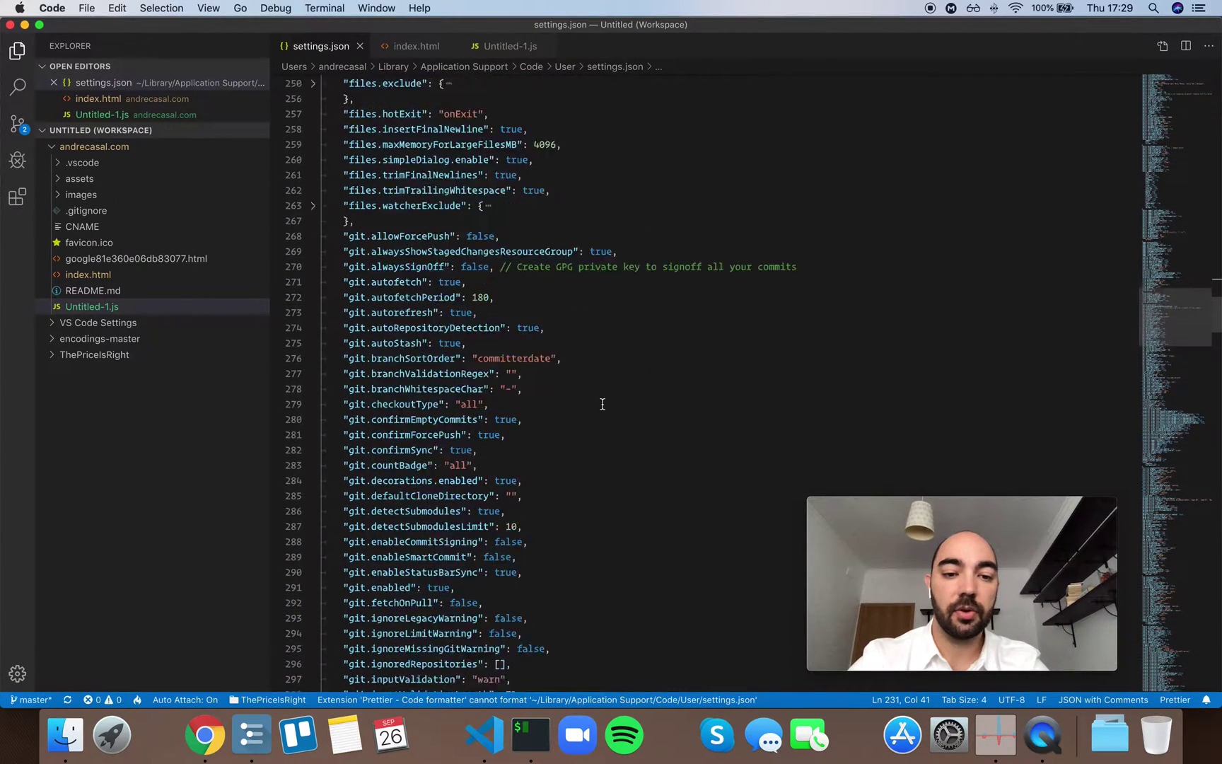
scroll(602, 404, down, 5)
click(551, 334)
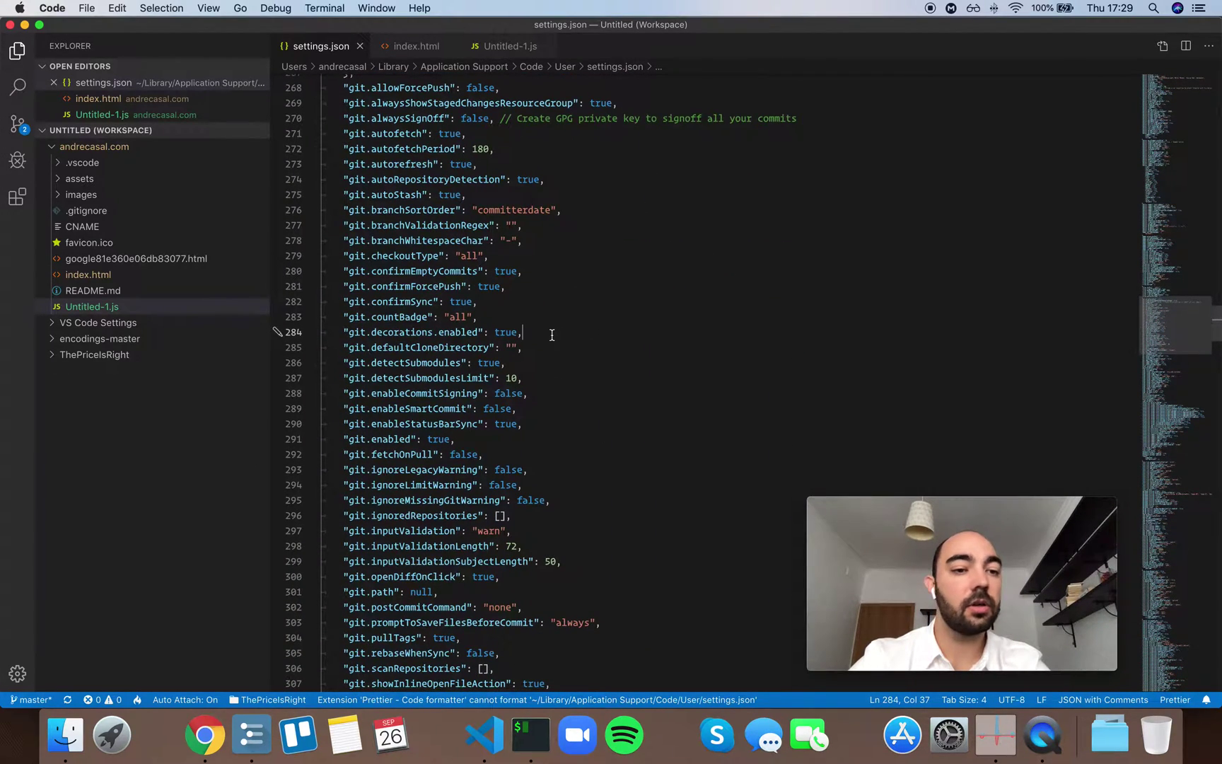